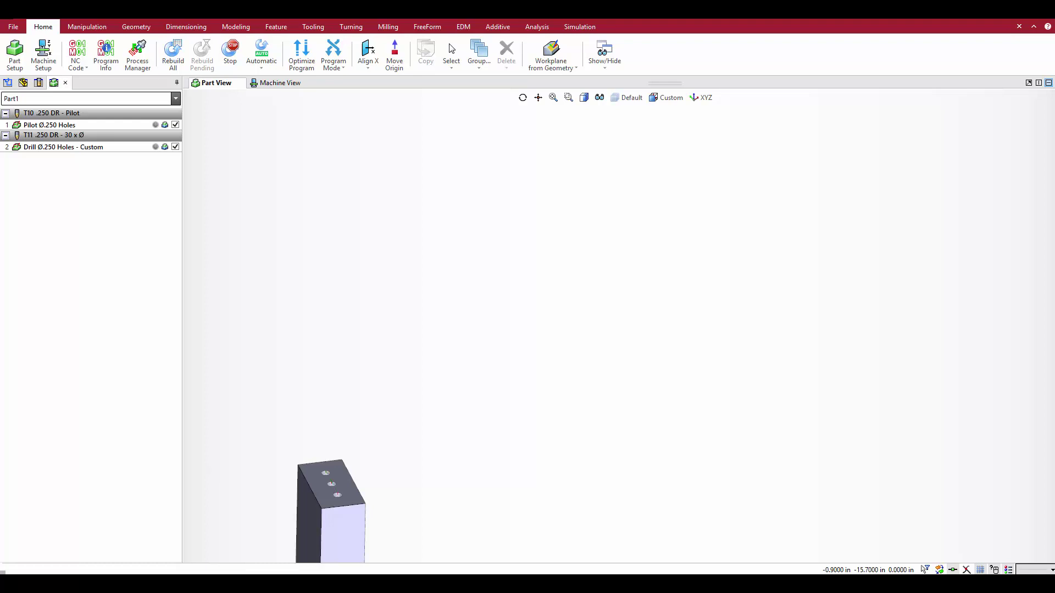
# Open the custom drill operation for editing and show its Hole depth and cycle settings.
pyautogui.click(128, 147)
pyautogui.doubleClick(128, 147)
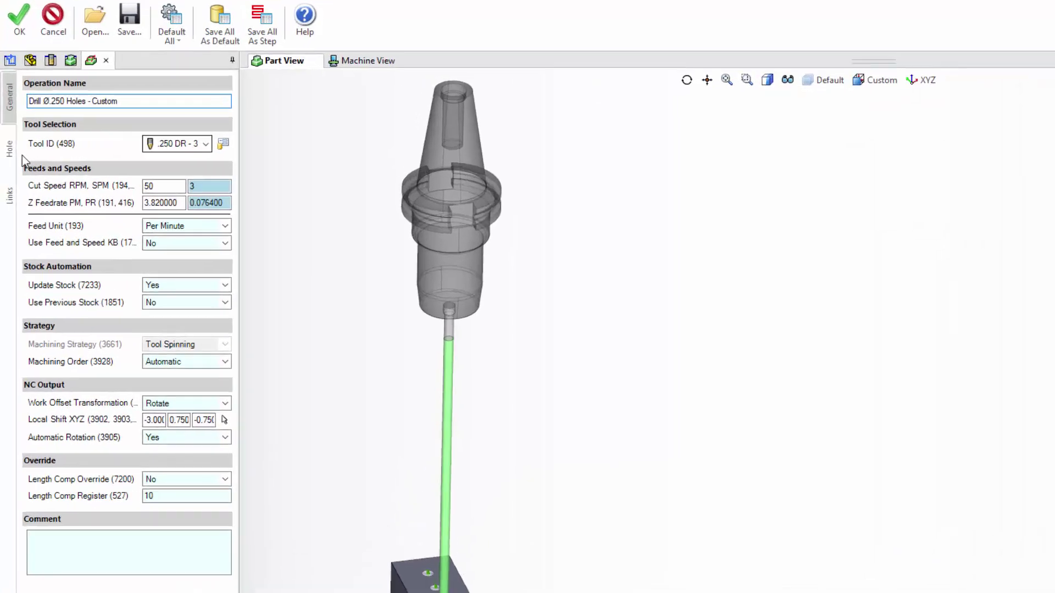
pyautogui.click(10, 149)
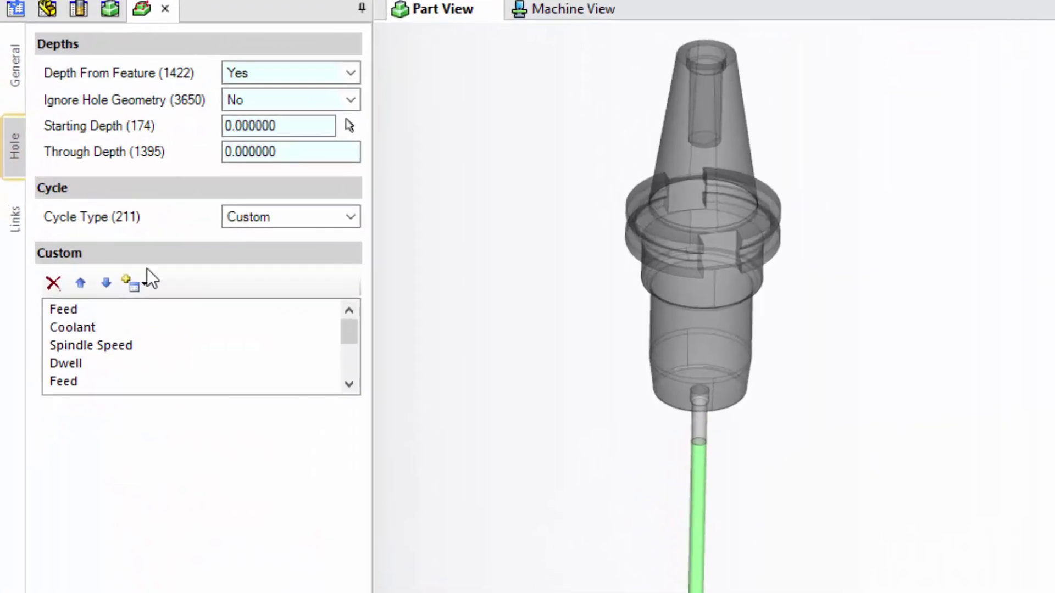
# Scroll the Custom cycle list and select the Dwell step.
pyautogui.click(349, 385)
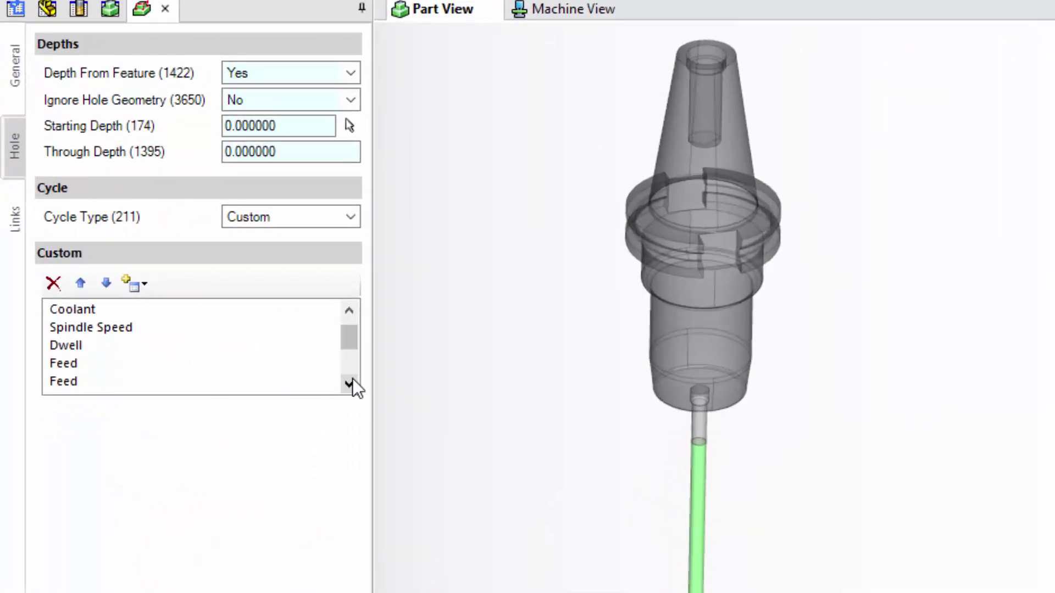
pyautogui.click(352, 379)
pyautogui.click(352, 379)
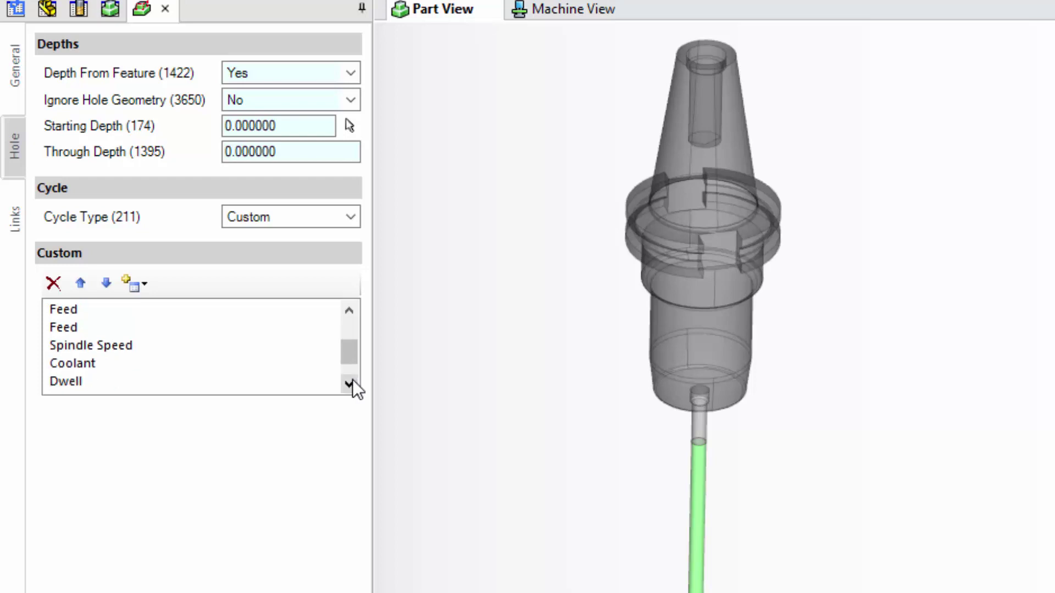
pyautogui.click(352, 380)
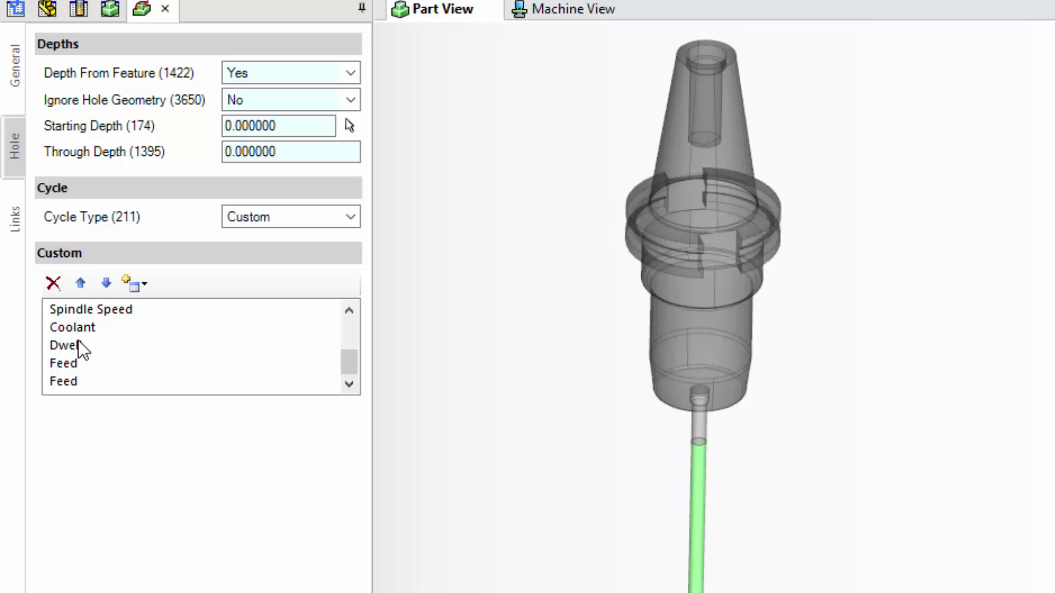
pyautogui.click(78, 346)
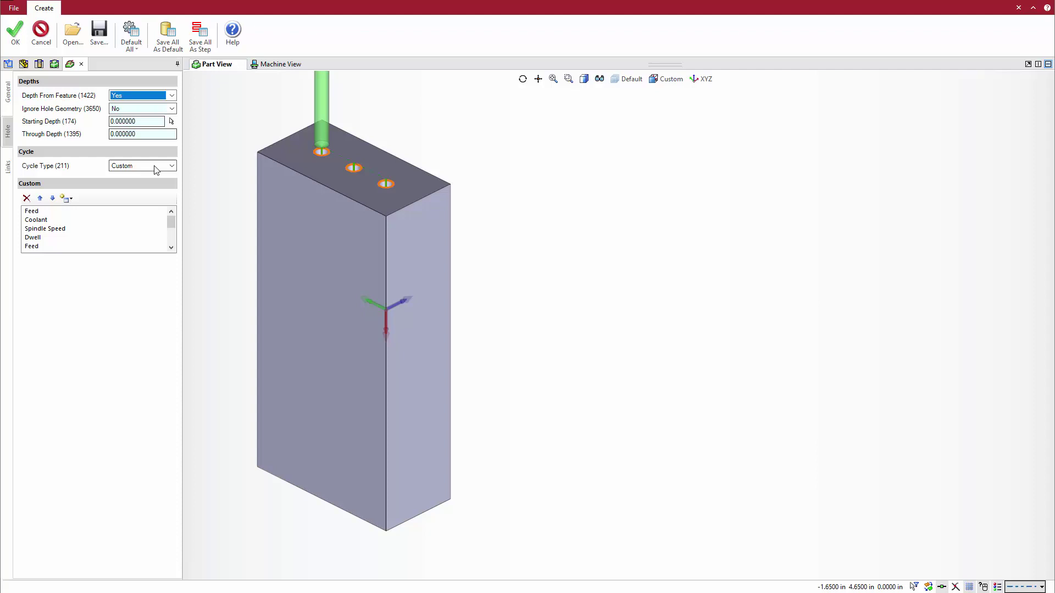
# Open the Cycle Type gallery of drilling cycles.
pyautogui.click(171, 166)
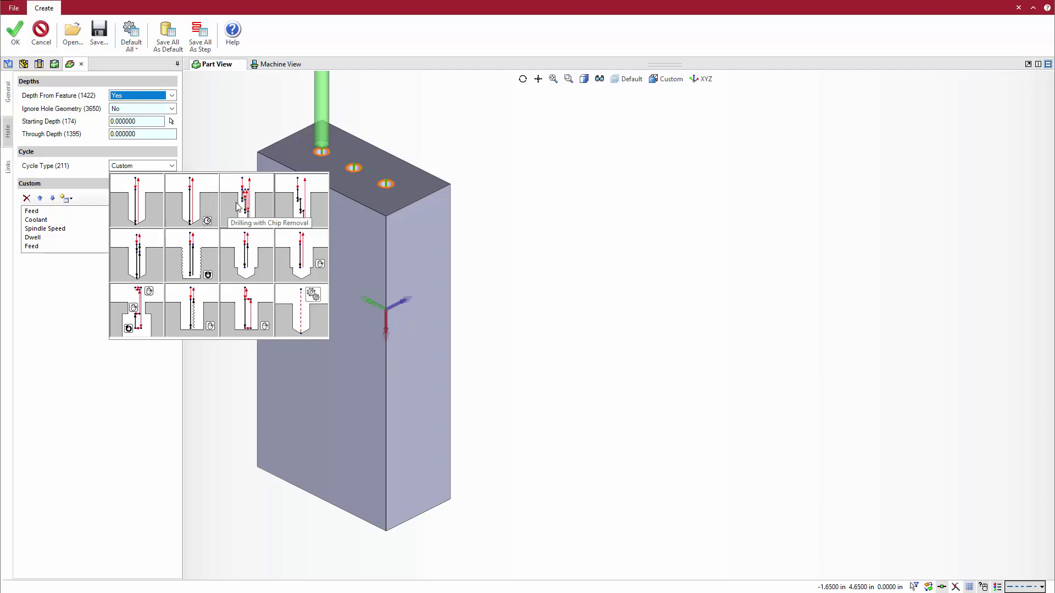
# Choose Deep Hole Drilling as the operation's cycle type.
pyautogui.click(293, 206)
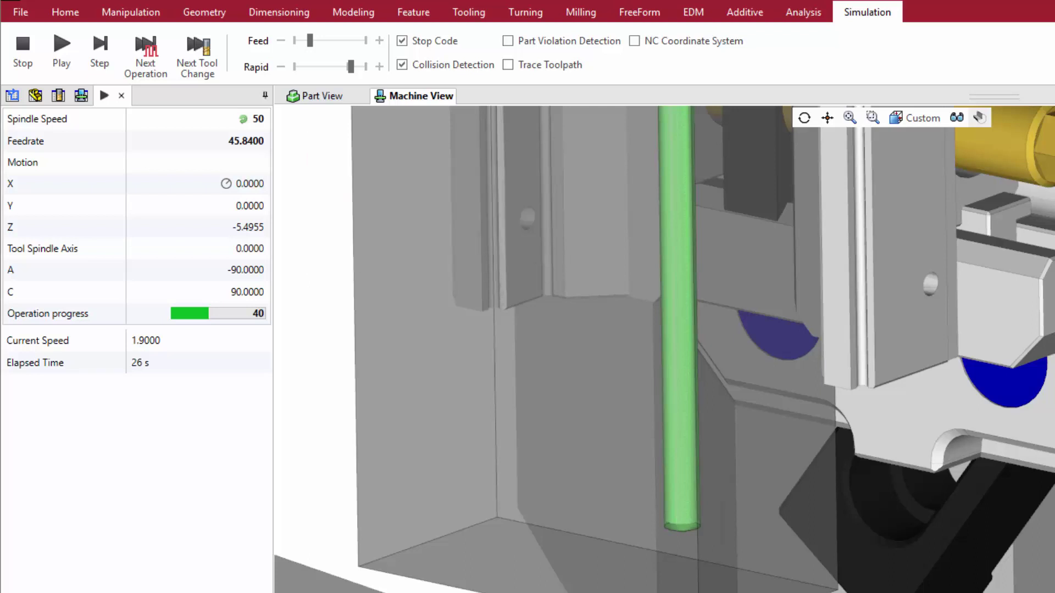
# Resume the deep hole drilling machine simulation.
pyautogui.press('space')
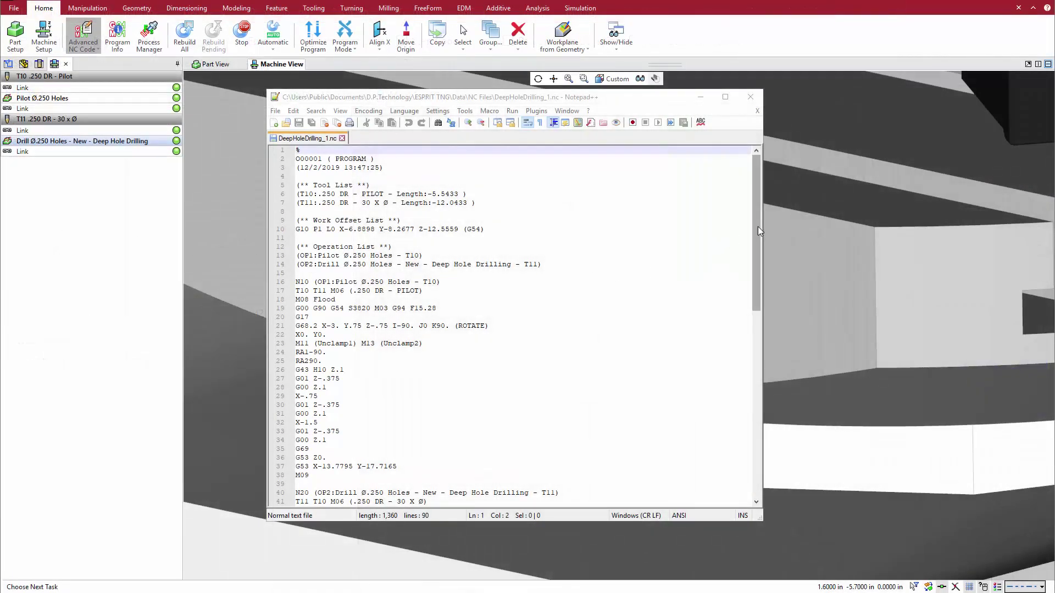
pyautogui.moveTo(758, 227); pyautogui.dragTo(769, 429)
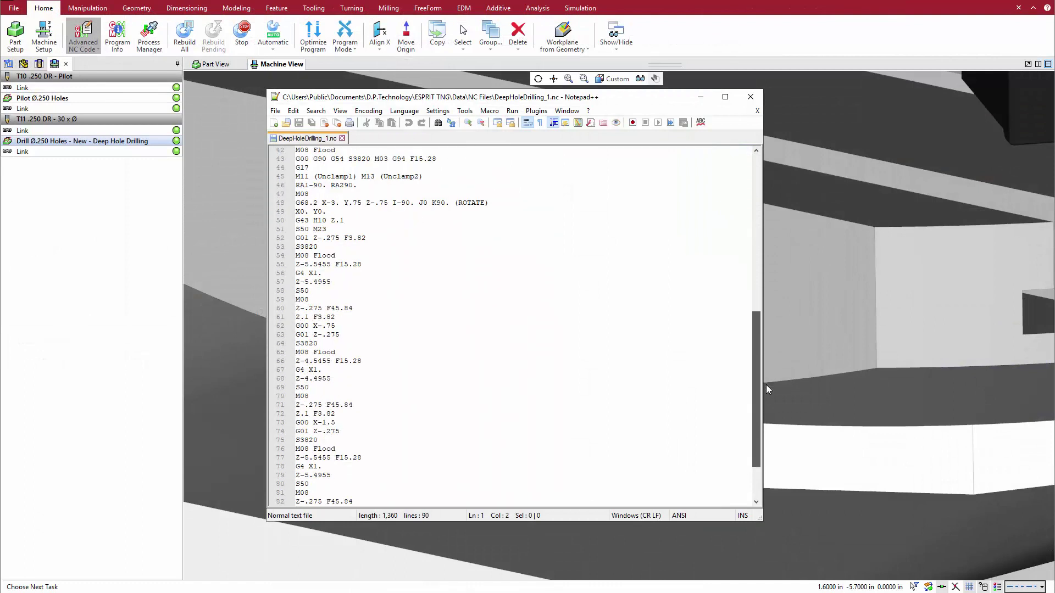